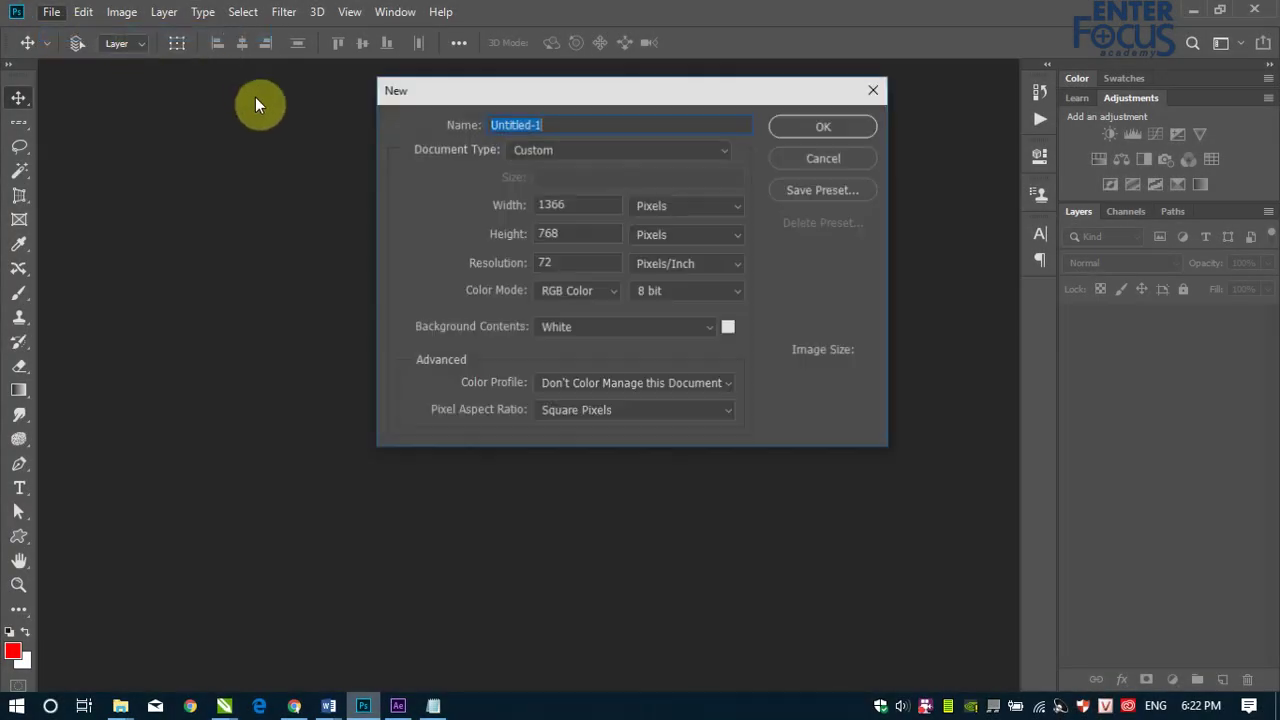
Confirm a new 1366 × 768 px document with a white background.
click(826, 128)
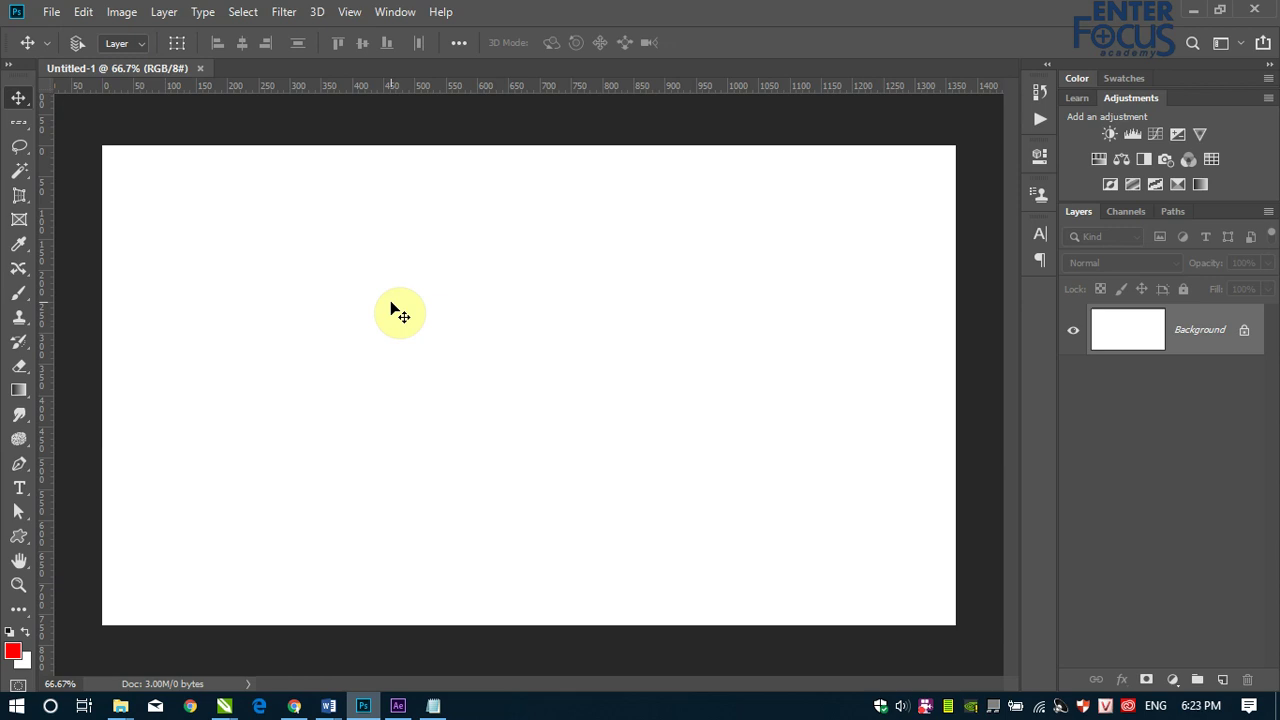
Place po_icon_sfx.png as an embedded smart object and commit it on the canvas.
click(51, 12)
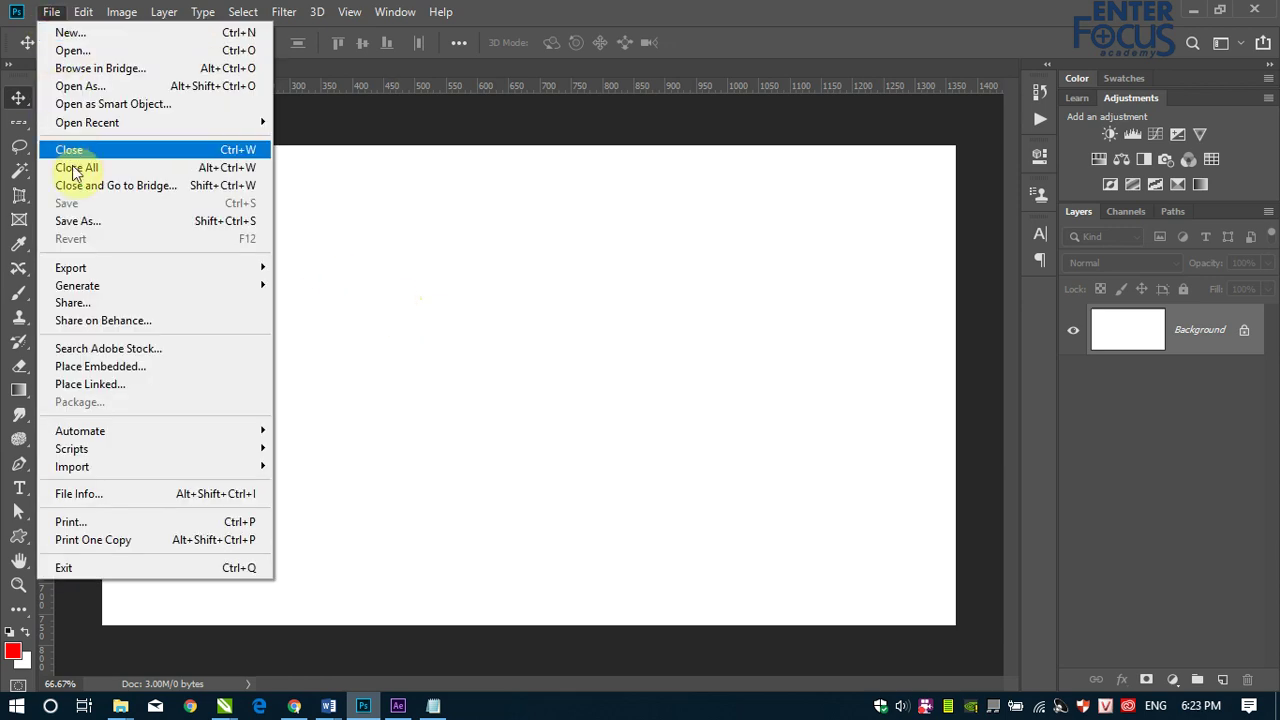
click(100, 366)
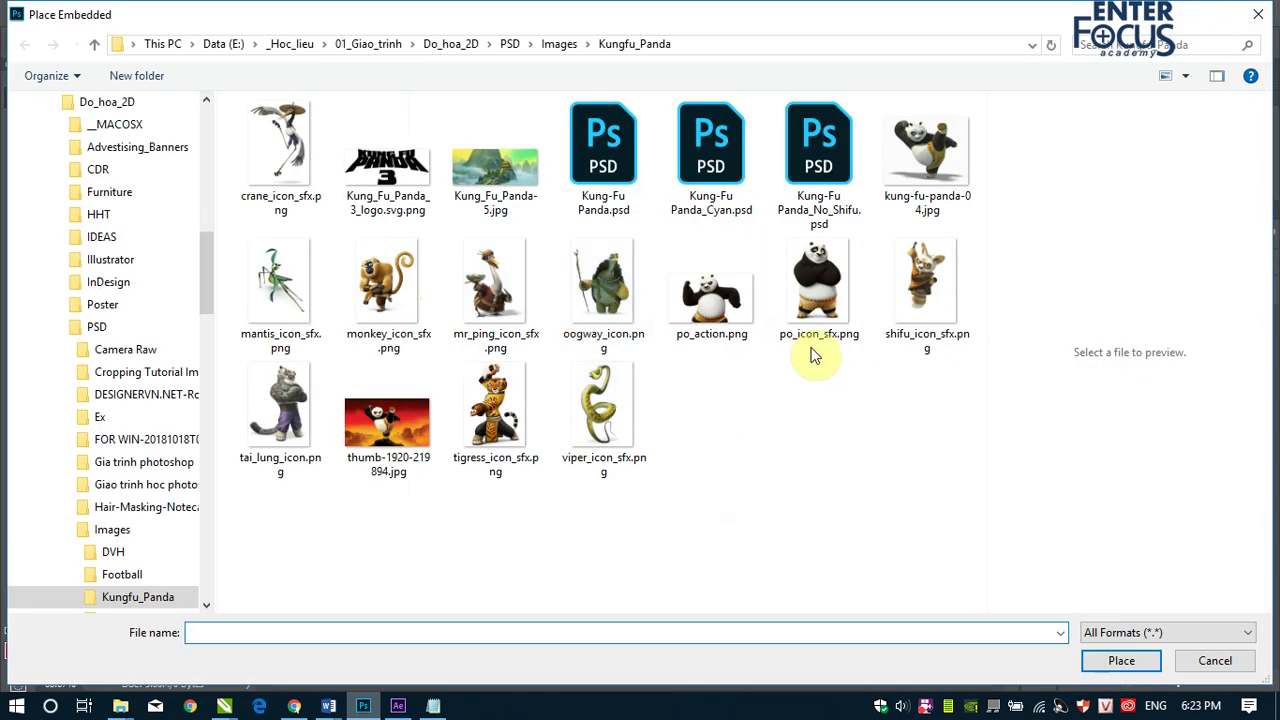
click(815, 318)
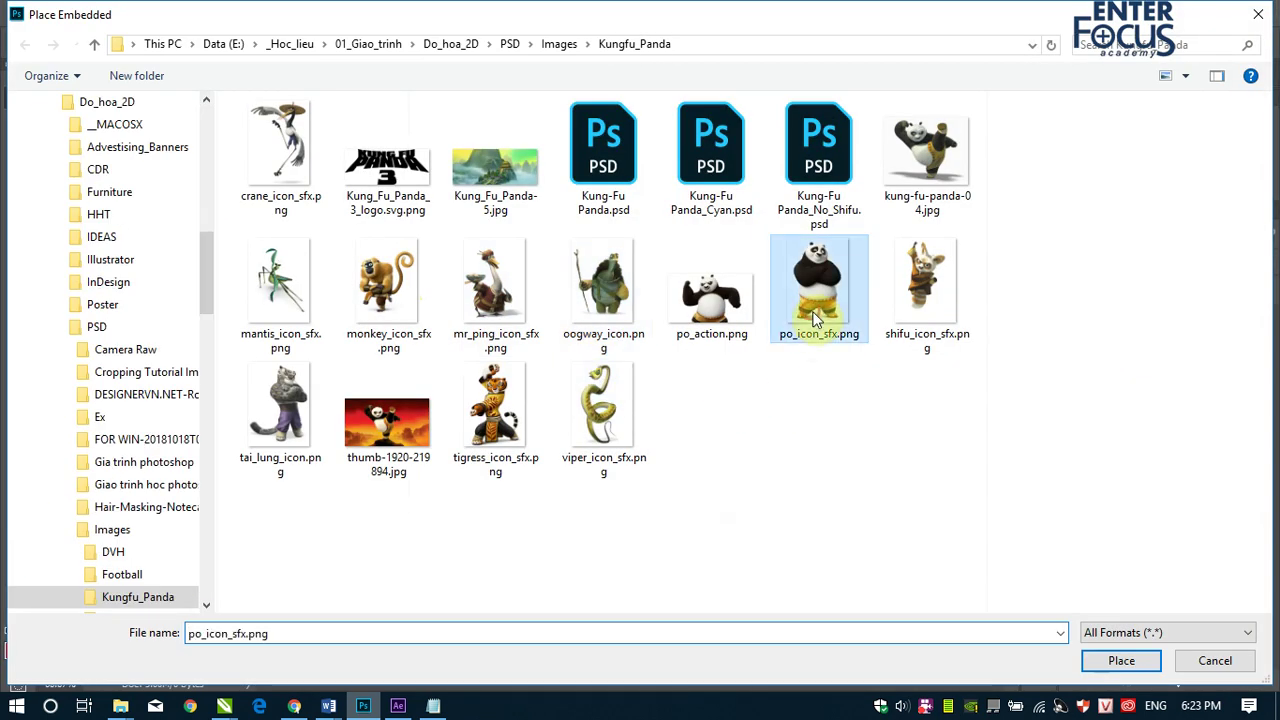
click(1121, 660)
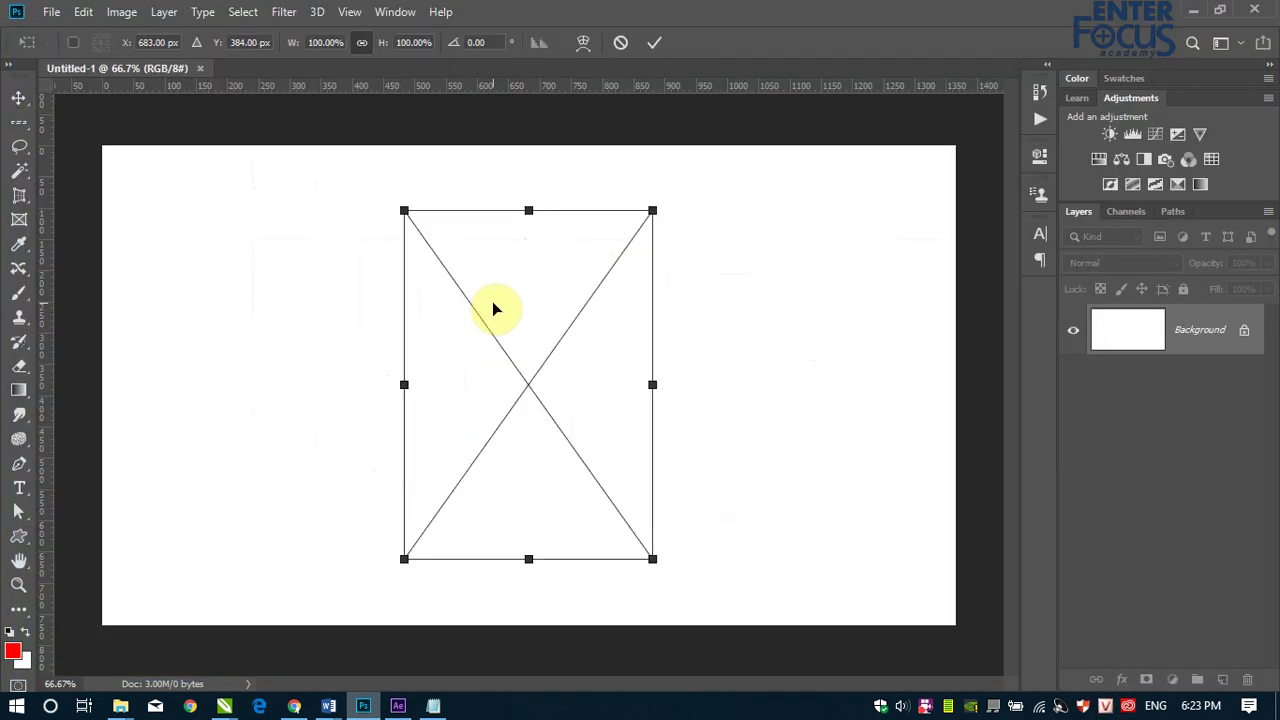
key(Return)
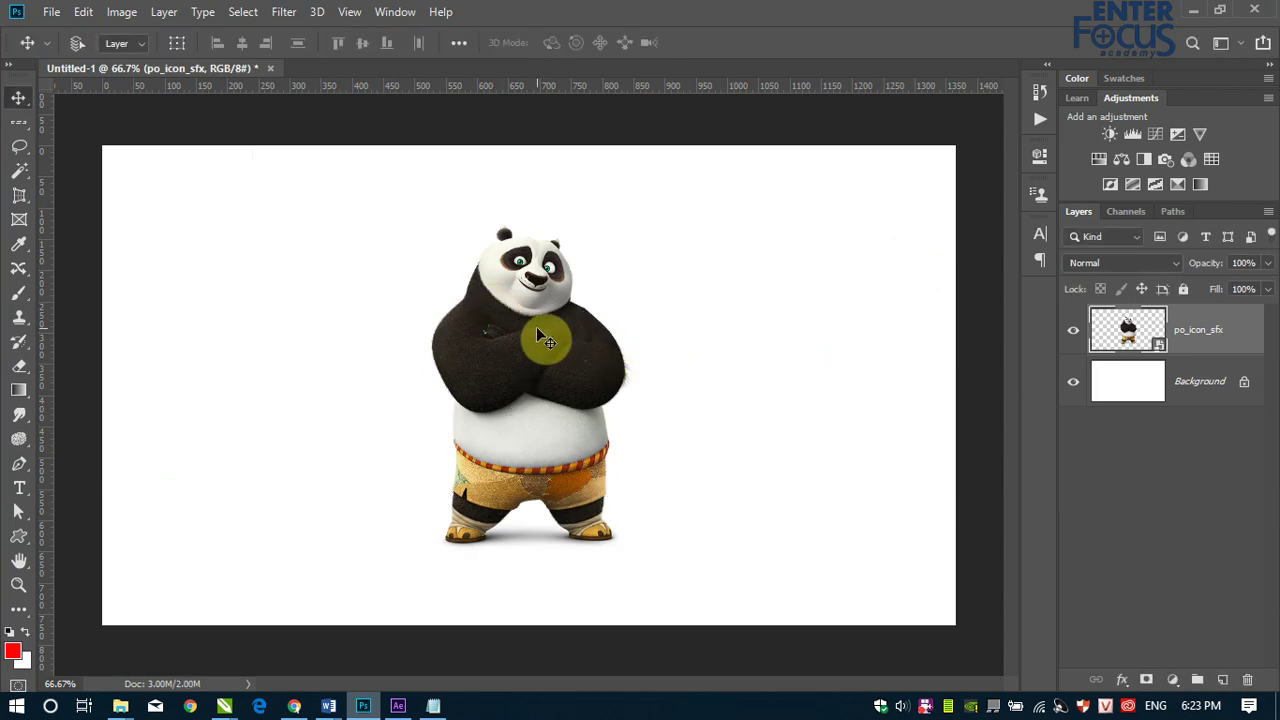
Enable Show Transform Controls in the Move tool options for the panda layer.
click(84, 12)
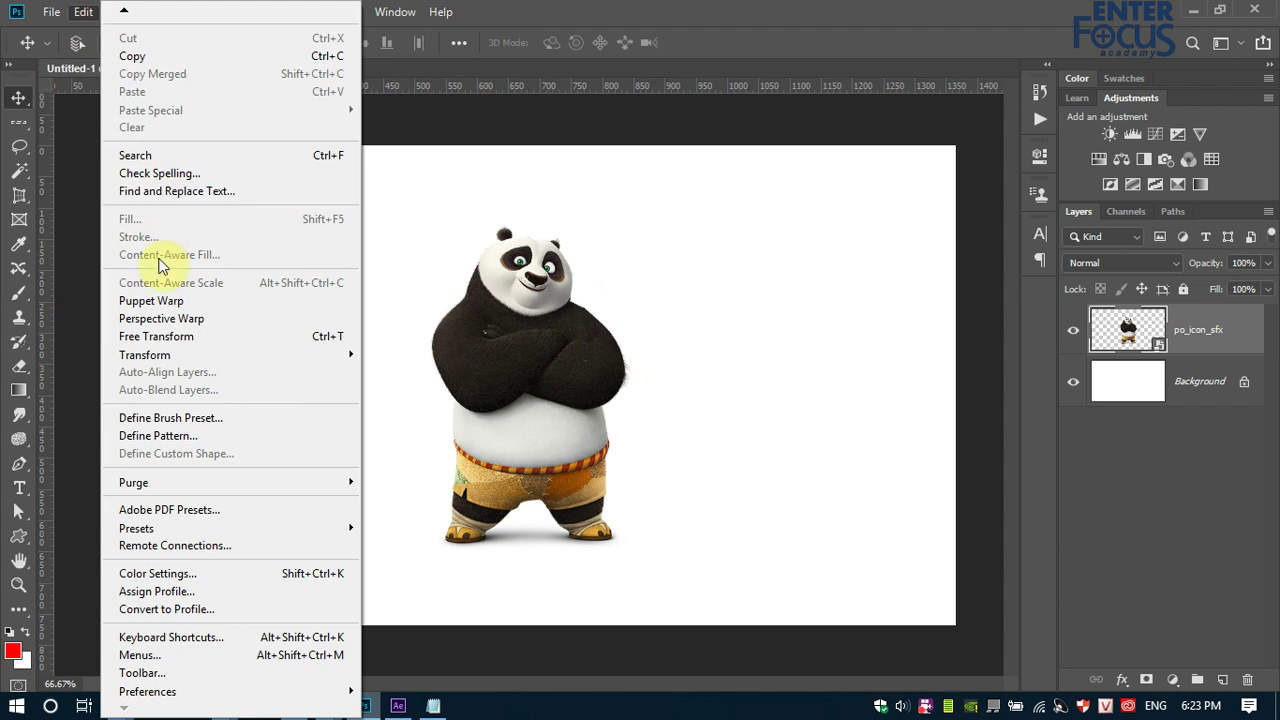
click(615, 10)
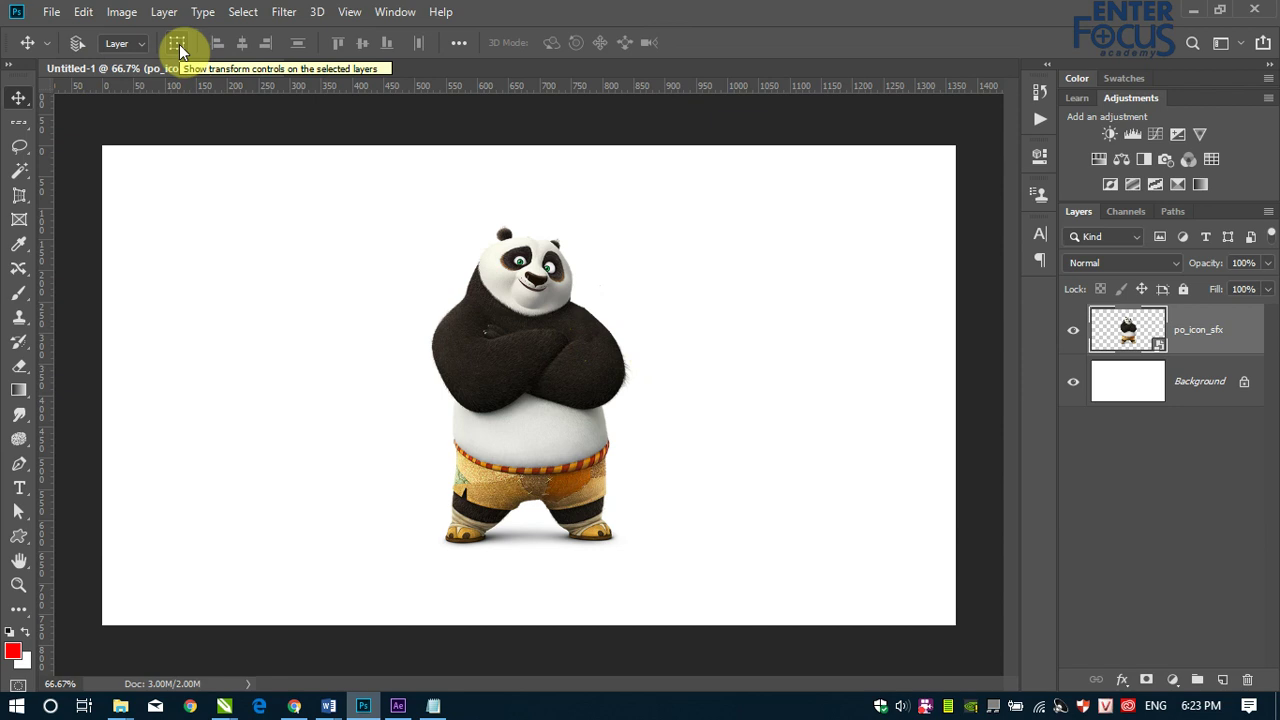
click(179, 44)
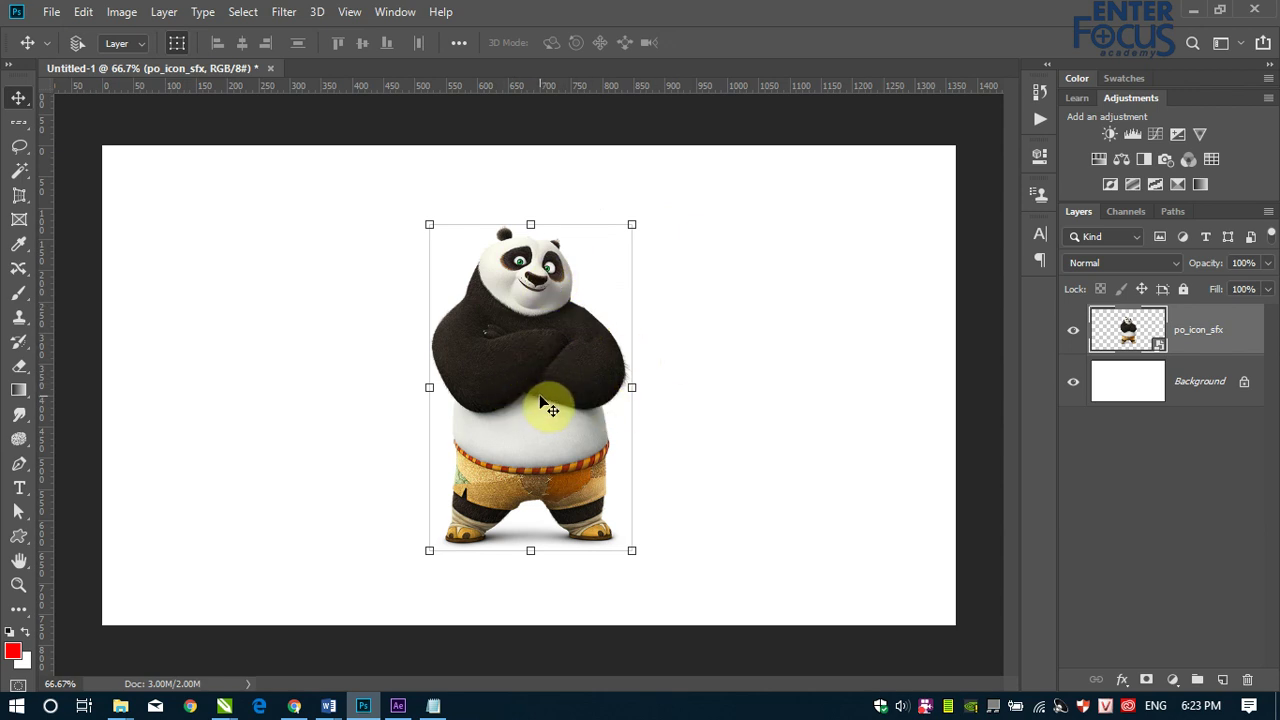
click(566, 374)
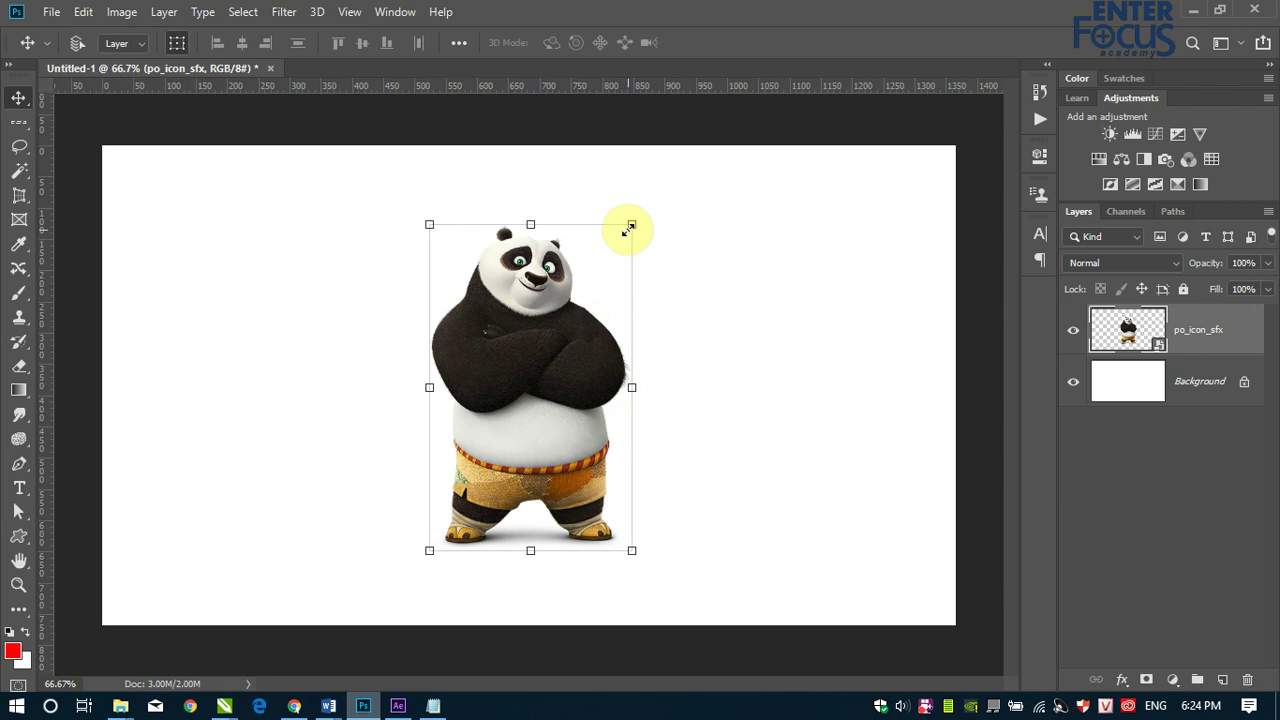
Scale the panda with corner and side handles, ending at 108.48% width and 97.25% height.
mouse_move(631, 226)
mouse_down()
mouse_move(637, 244)
mouse_move(662, 217)
mouse_up()
mouse_move(621, 260)
mouse_down()
mouse_move(713, 202)
mouse_move(591, 298)
mouse_move(586, 327)
mouse_move(686, 223)
mouse_move(668, 211)
mouse_up()
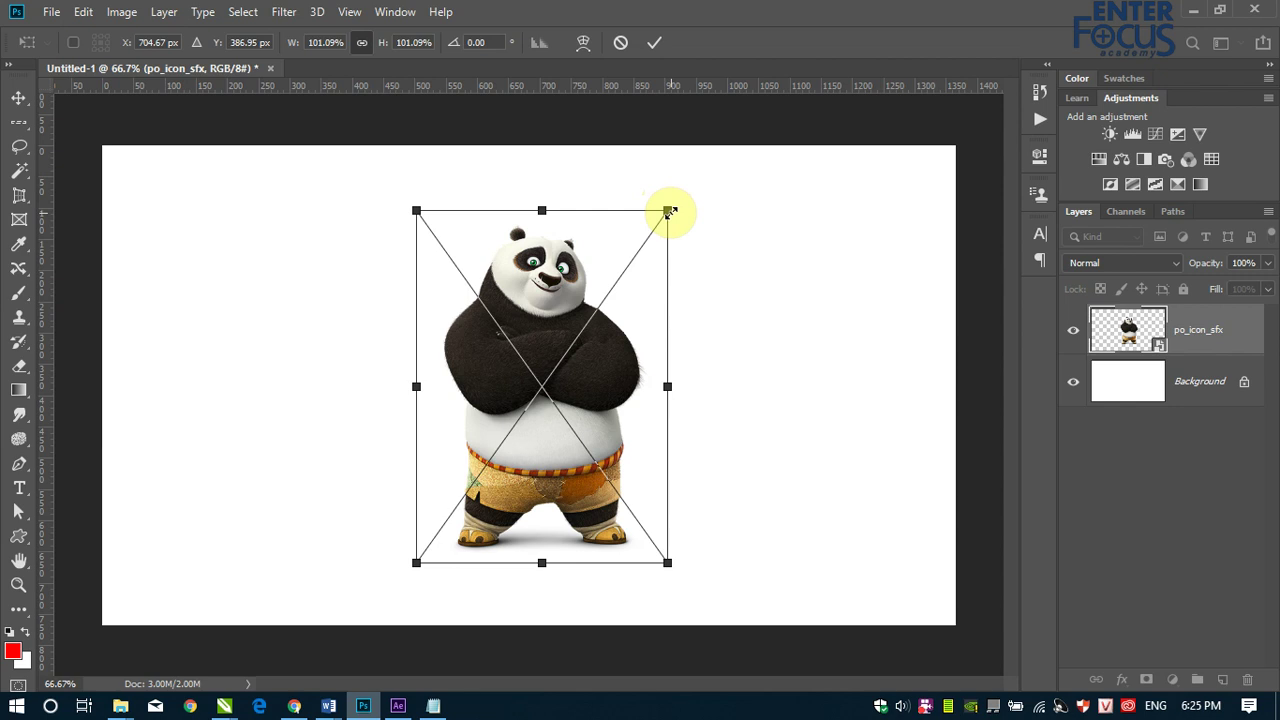
mouse_move(669, 211)
mouse_down()
mouse_move(622, 298)
mouse_move(693, 212)
mouse_up()
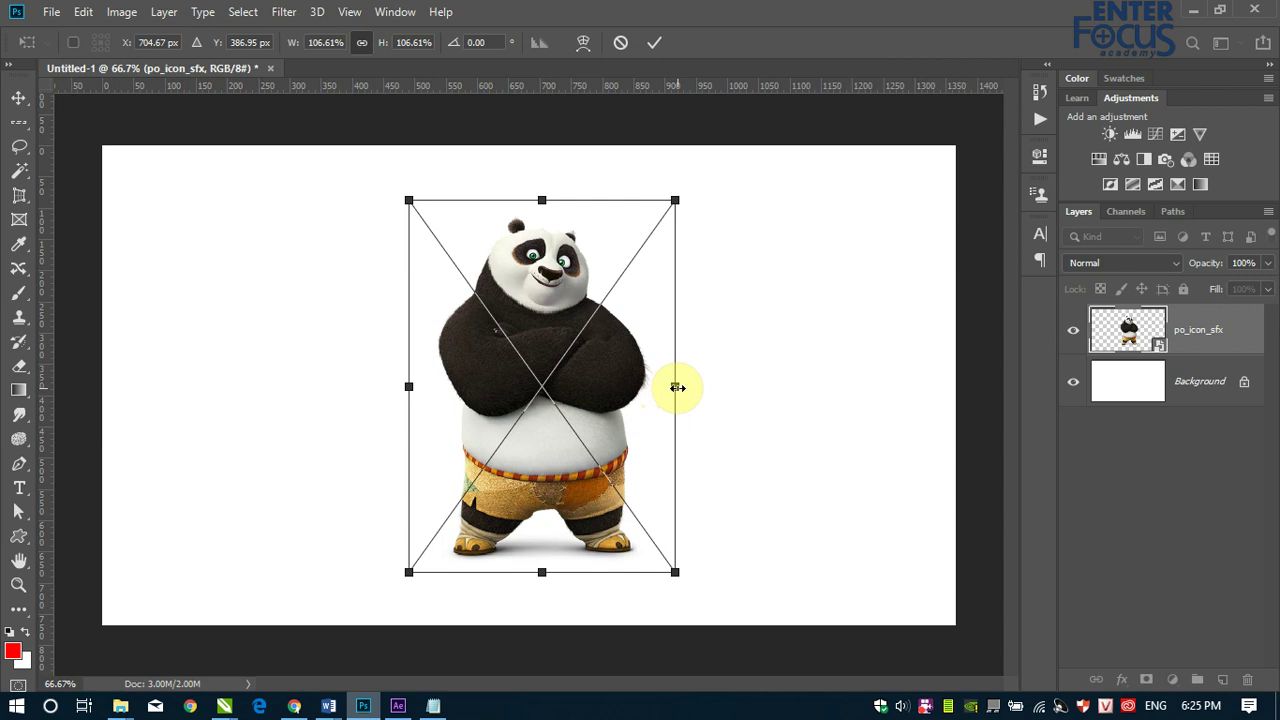
drag(677, 387, 737, 384)
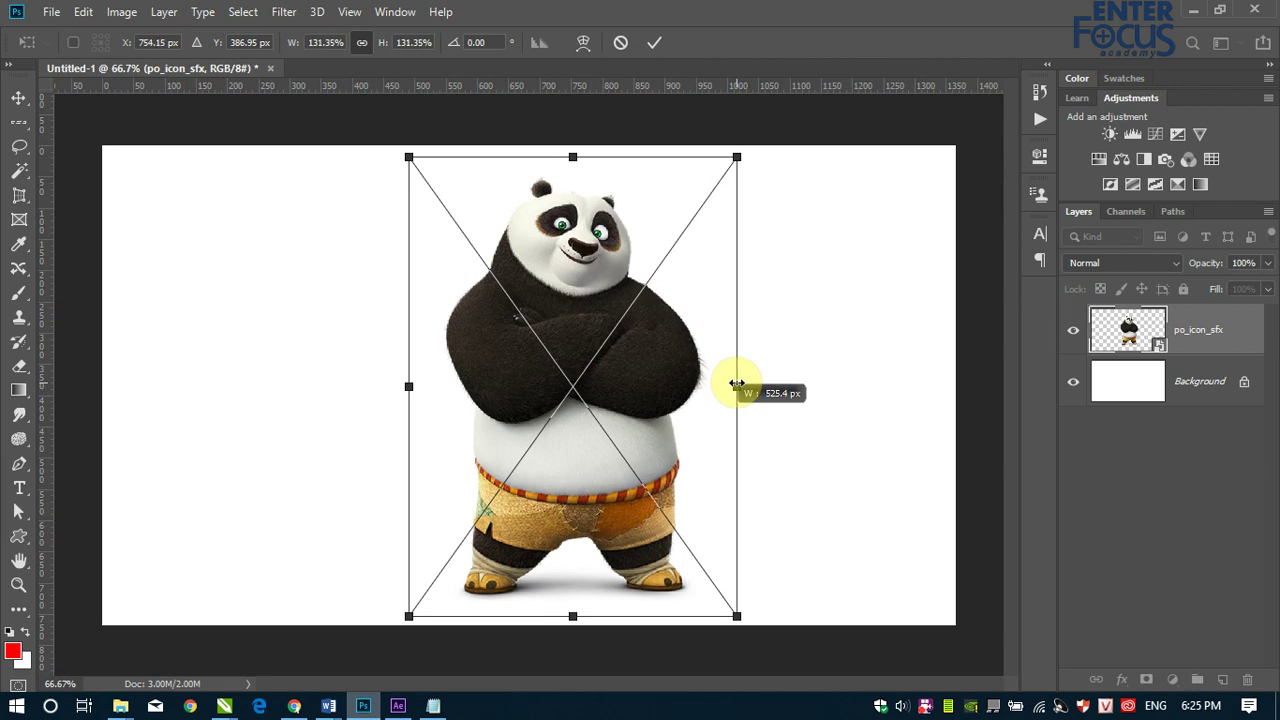
drag(737, 384, 745, 384)
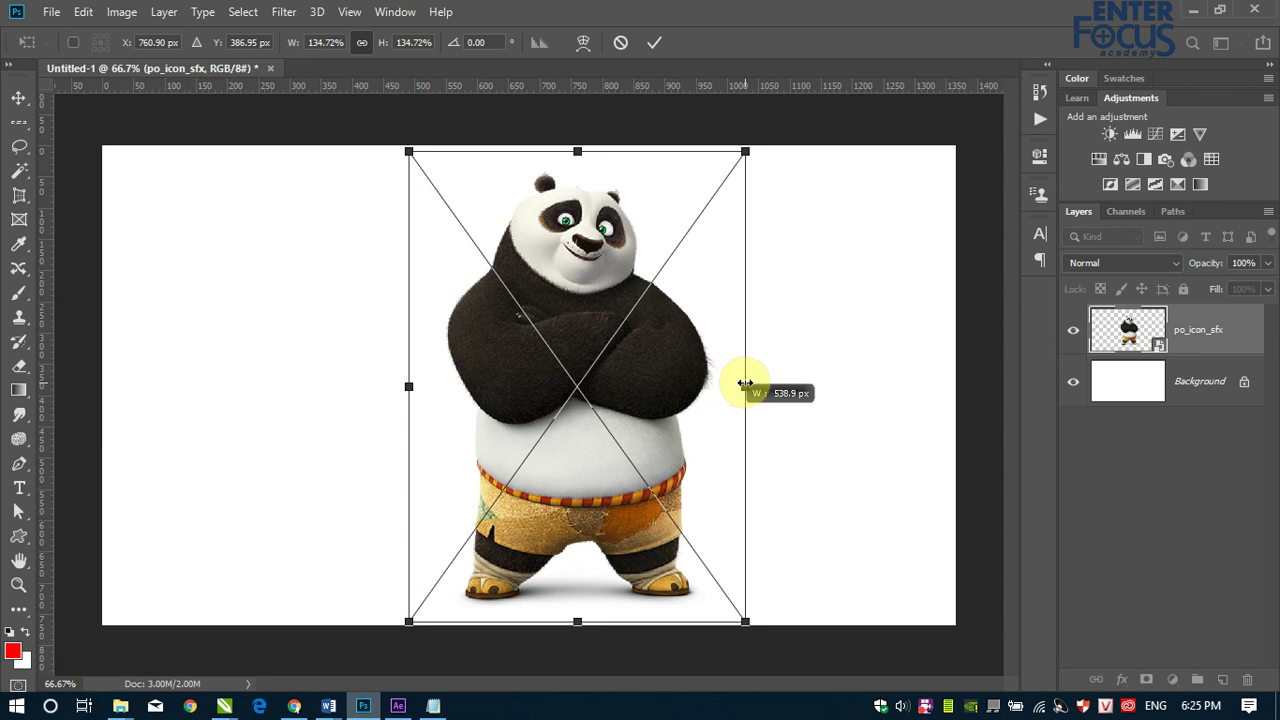
drag(745, 384, 610, 392)
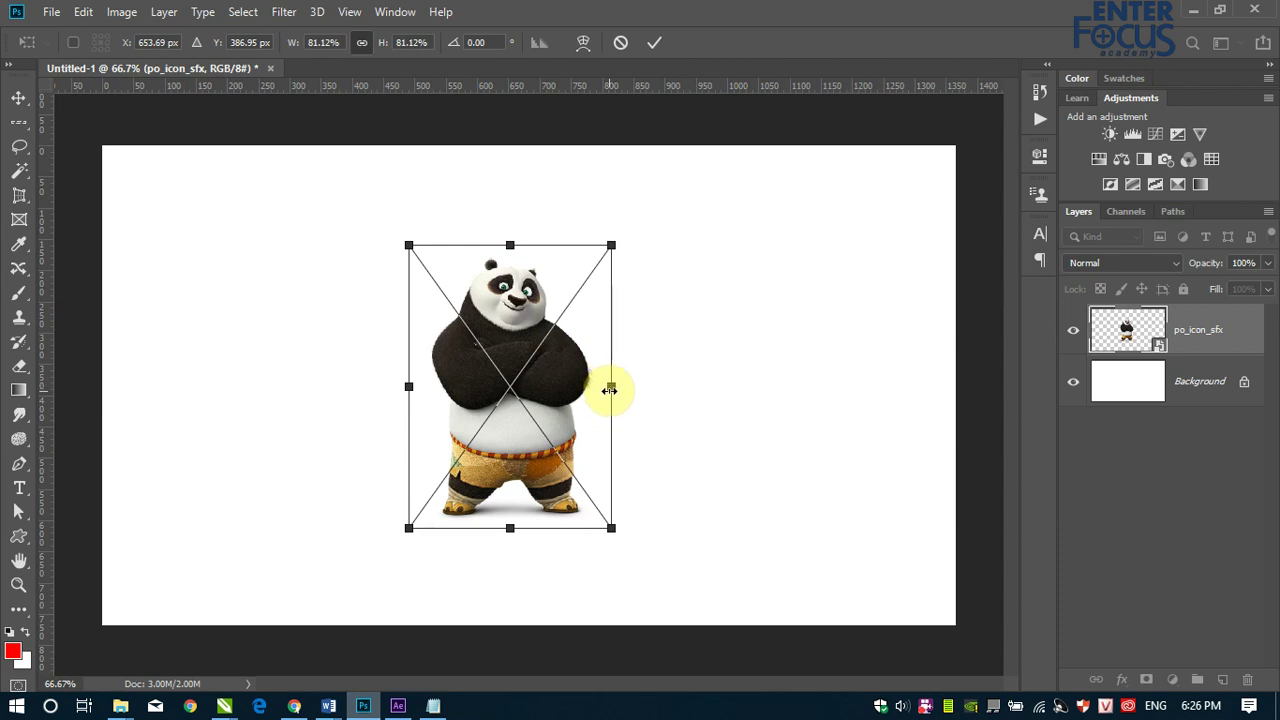
mouse_move(610, 390)
mouse_down()
mouse_move(760, 397)
mouse_move(636, 400)
mouse_up()
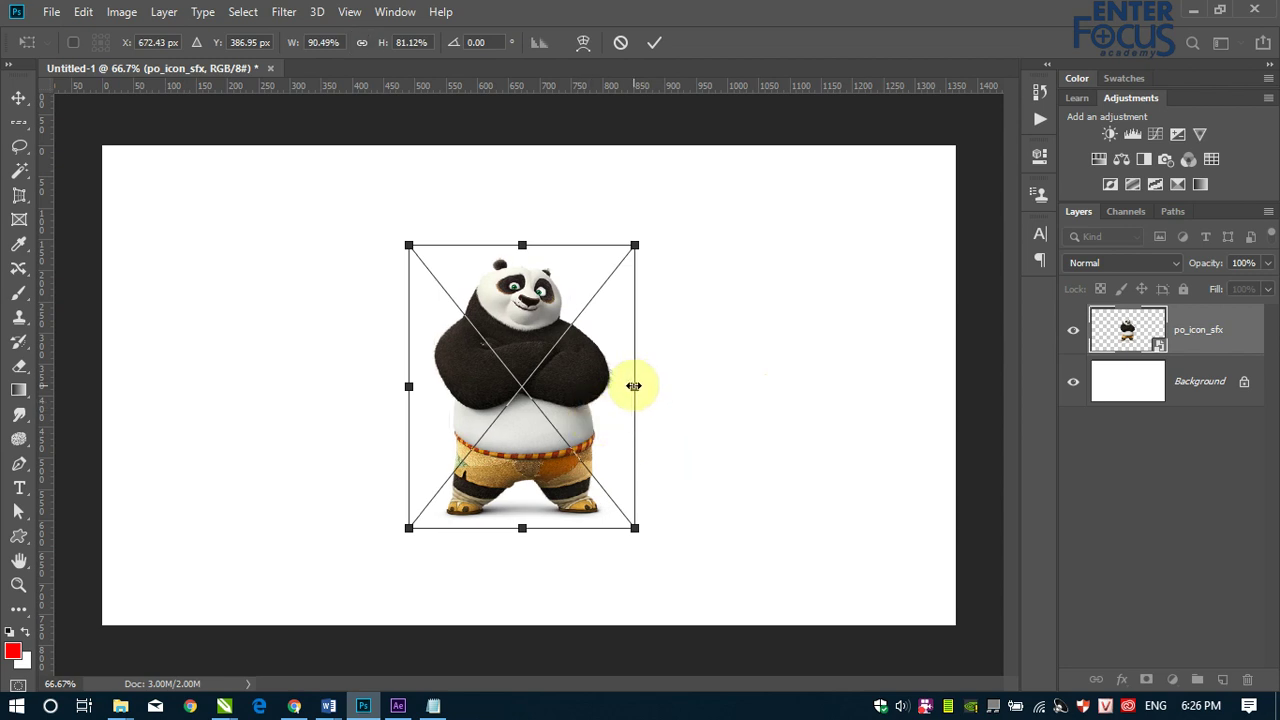
drag(637, 387, 681, 387)
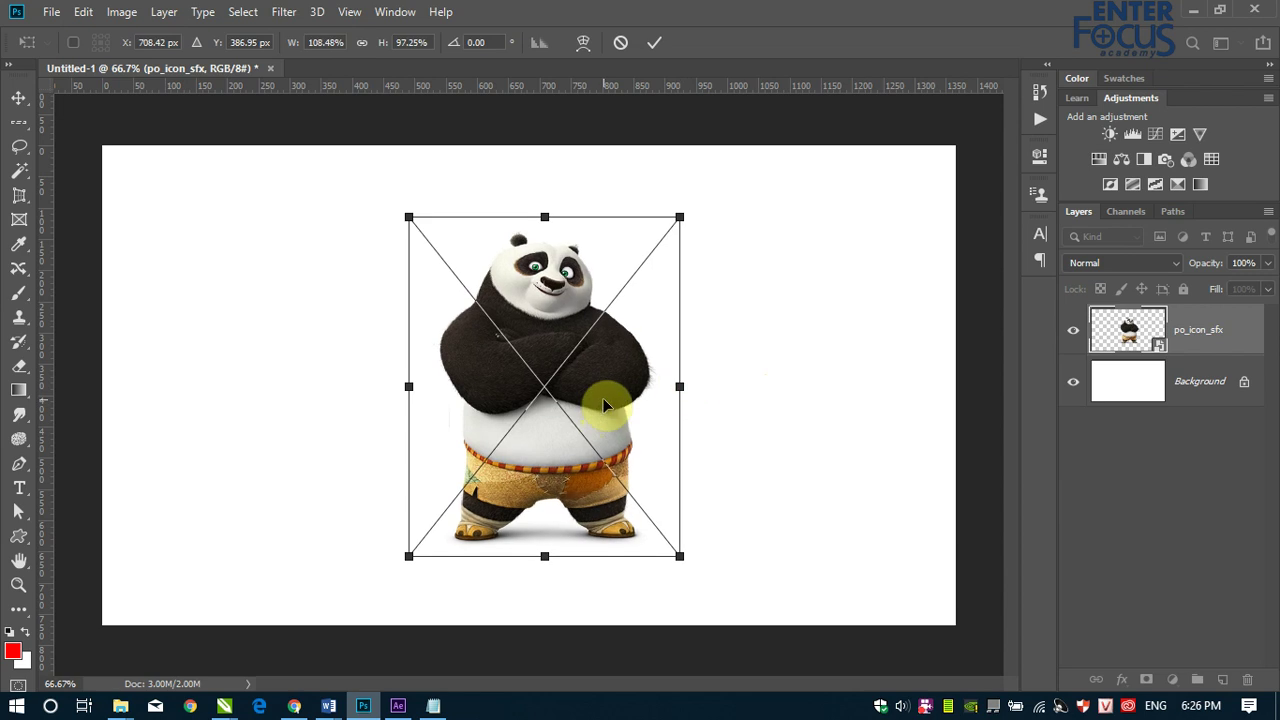
Link width and height so the panda is 108.48% tall, then widen it to 148.59%.
click(361, 42)
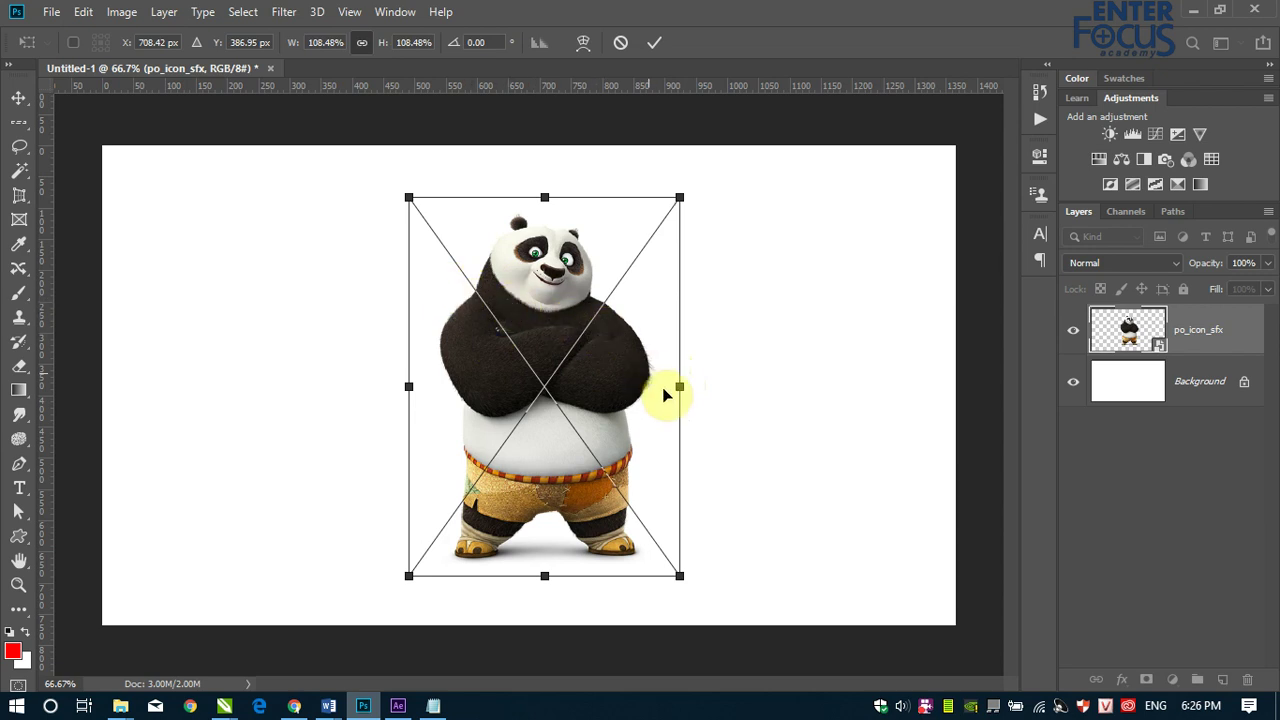
drag(677, 384, 780, 386)
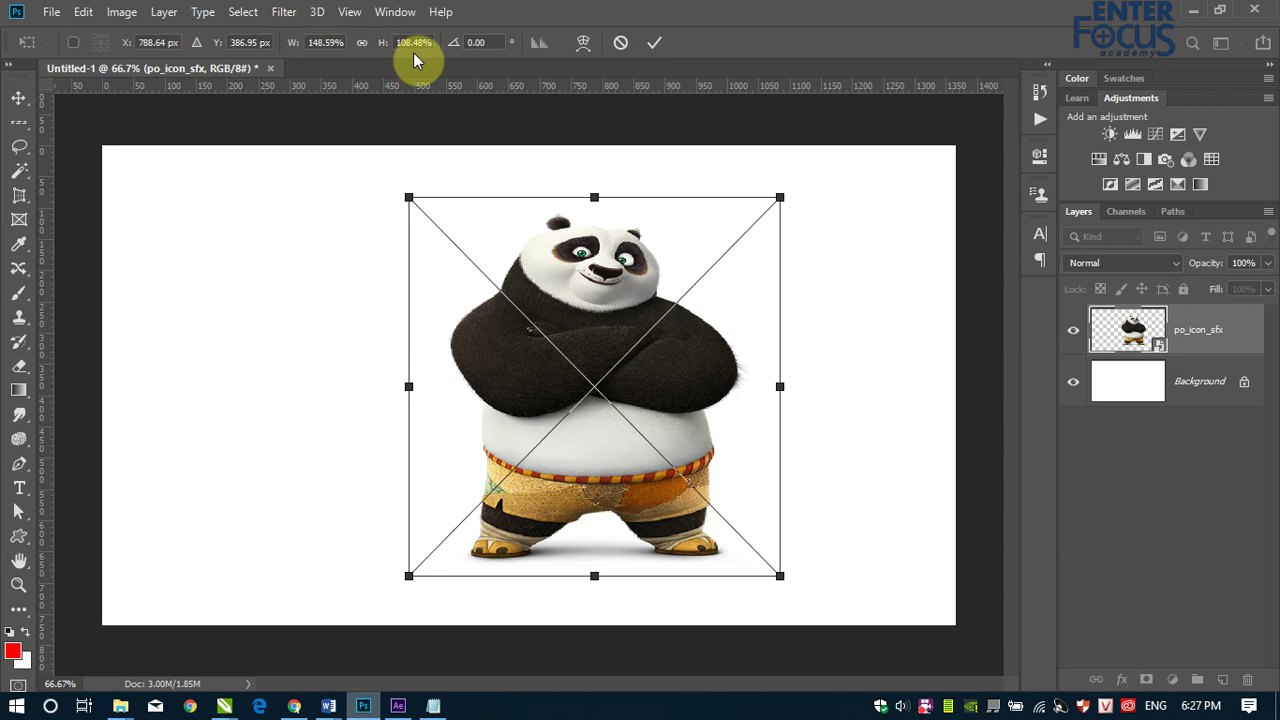
Set the linked width to 100% so the panda returns to 100% × 100%.
click(362, 44)
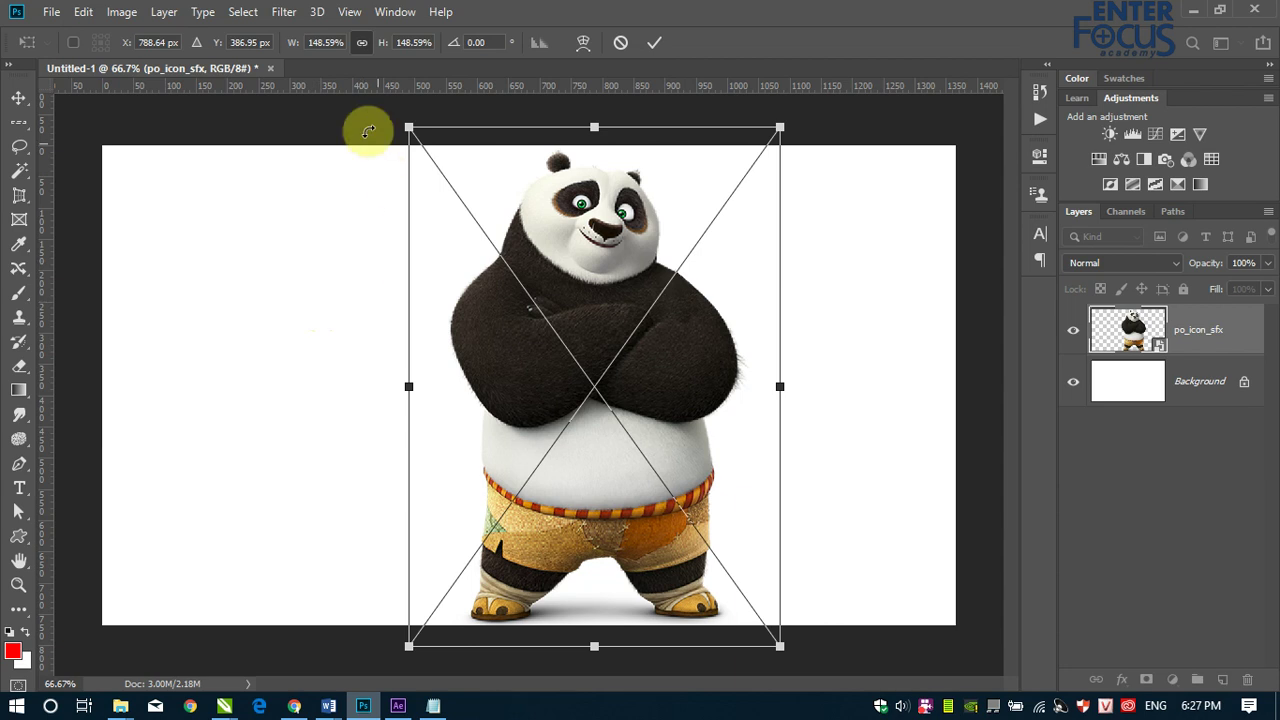
double_click(318, 42)
text(100)
key(Return)
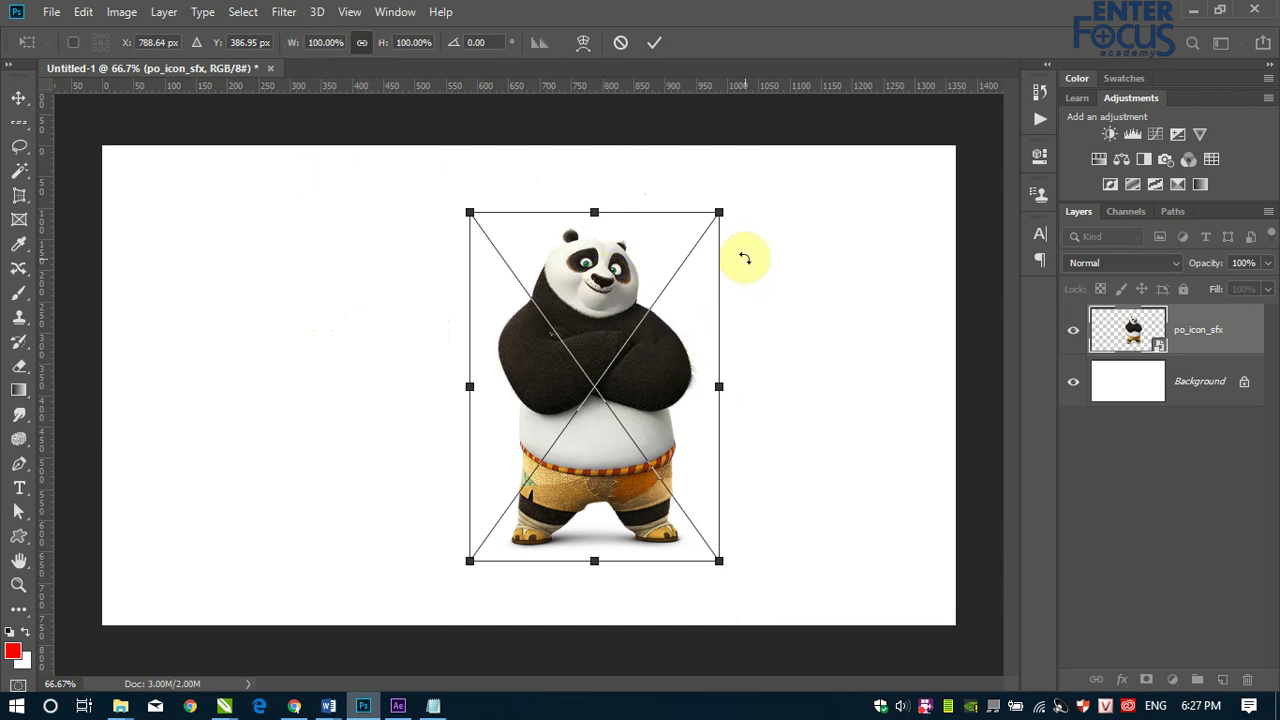
Distort the panda's top corner to 100.57% width, 98.53% height and a 9.84° angle.
drag(722, 212, 841, 212)
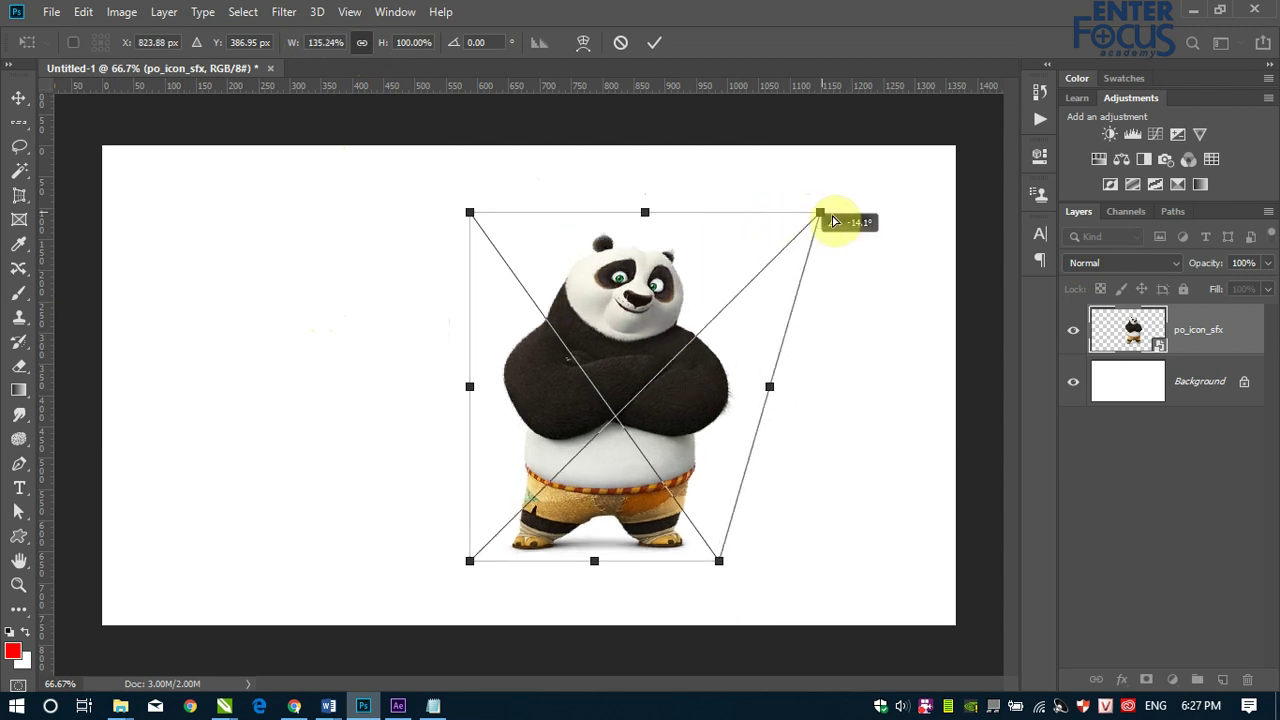
mouse_move(760, 223)
mouse_down()
mouse_move(609, 214)
mouse_move(780, 243)
mouse_move(643, 244)
mouse_move(811, 263)
mouse_move(684, 244)
mouse_move(657, 214)
mouse_move(628, 241)
mouse_up()
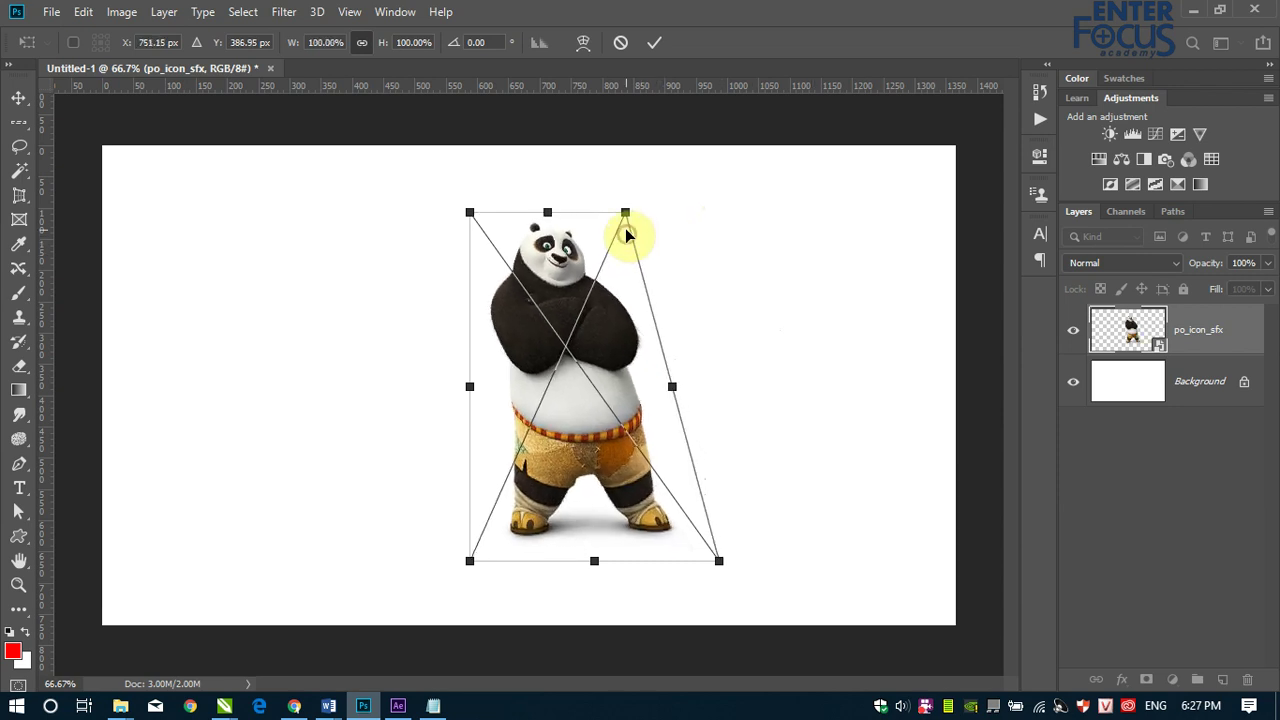
mouse_move(625, 213)
mouse_down()
mouse_move(851, 274)
mouse_move(640, 246)
mouse_move(586, 286)
mouse_move(474, 223)
mouse_move(592, 259)
mouse_up()
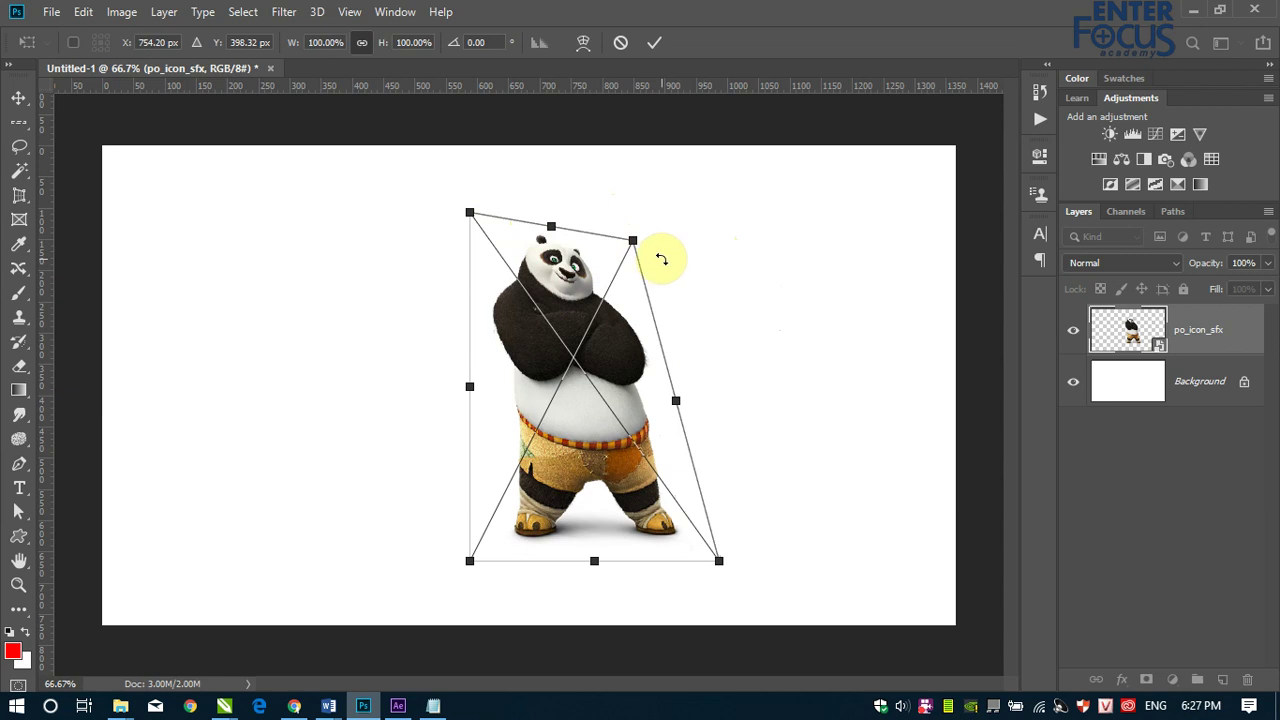
mouse_move(632, 241)
mouse_down()
mouse_move(765, 266)
mouse_move(704, 266)
mouse_up()
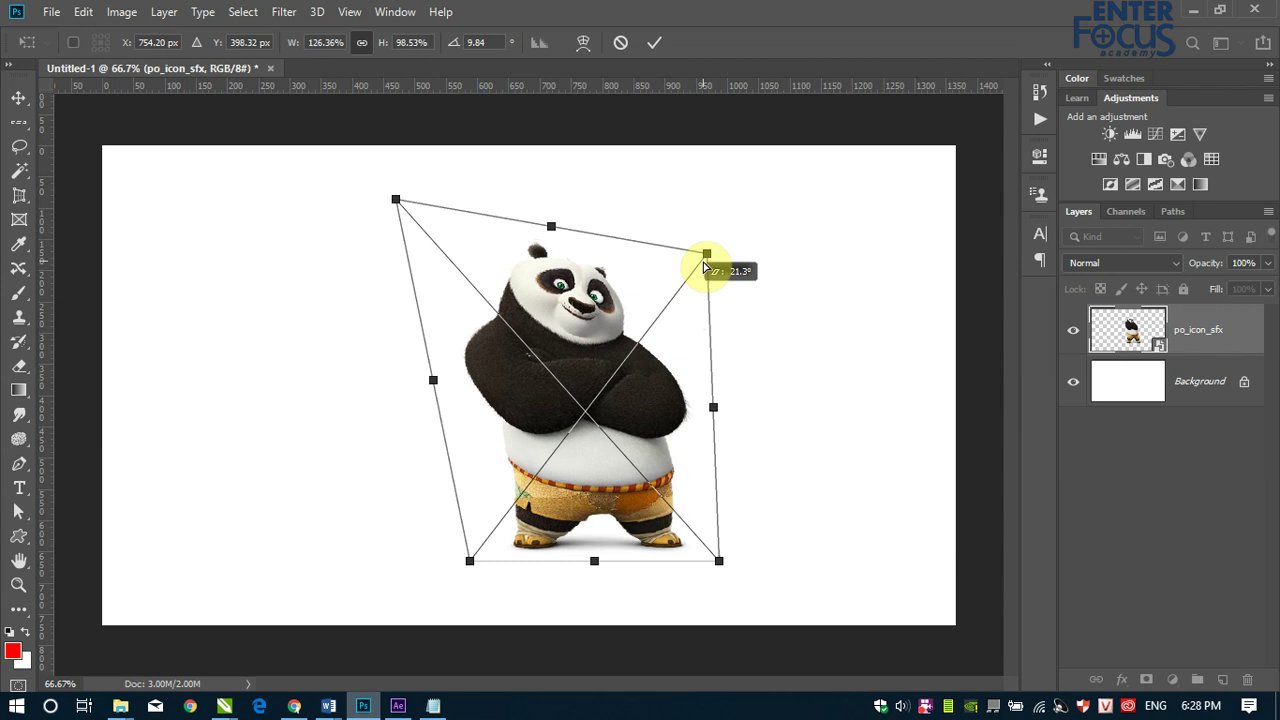
mouse_move(704, 266)
mouse_down()
mouse_move(737, 263)
mouse_move(634, 286)
mouse_move(660, 300)
mouse_up()
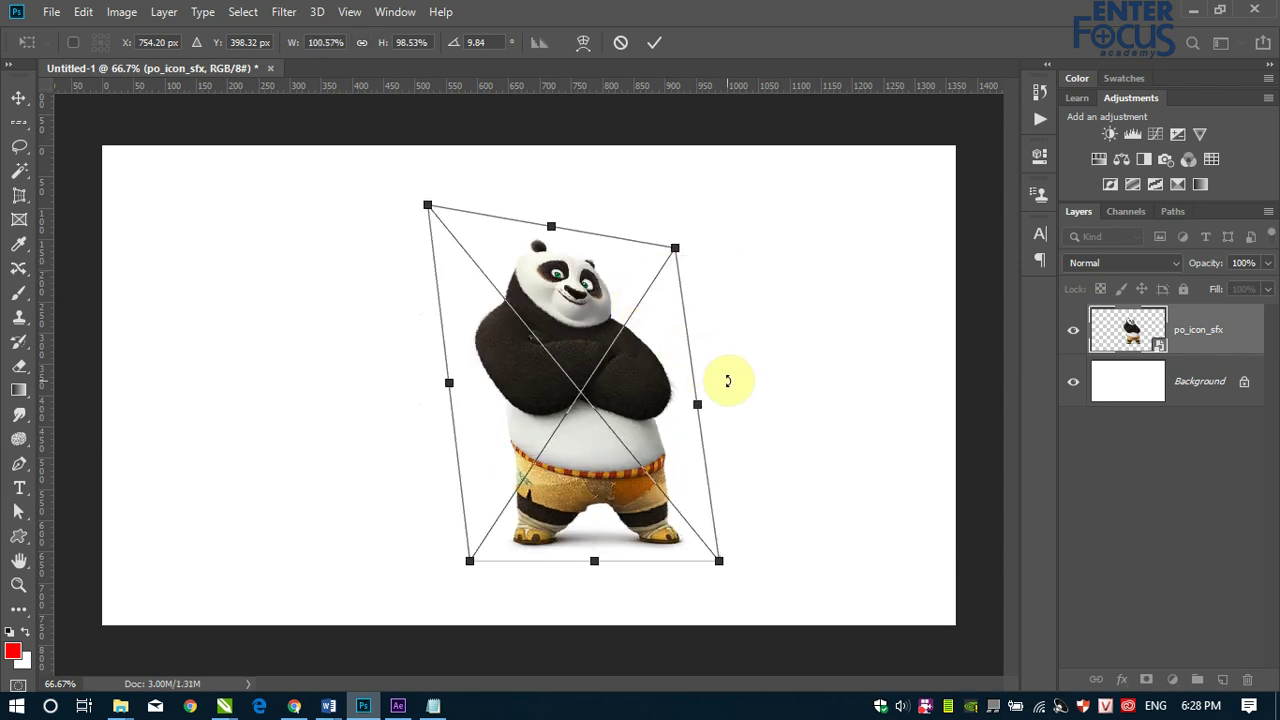